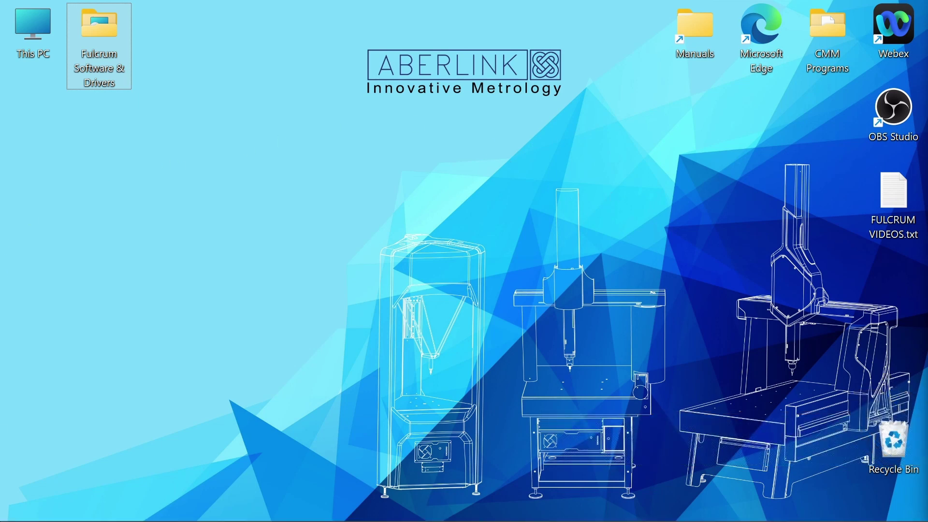
Open Device Manager and start a manual driver update for the unknown device, browsing the computer for drivers.
right_click(31, 506)
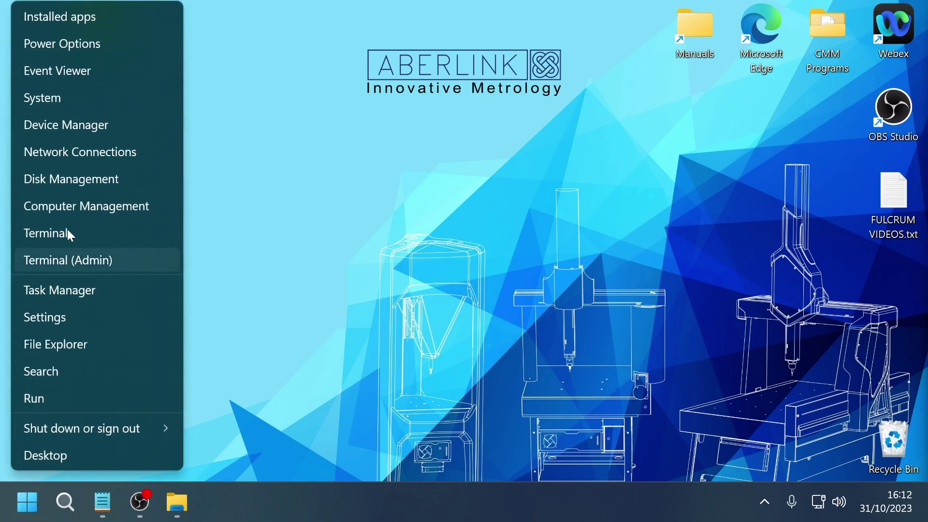
left_click(106, 125)
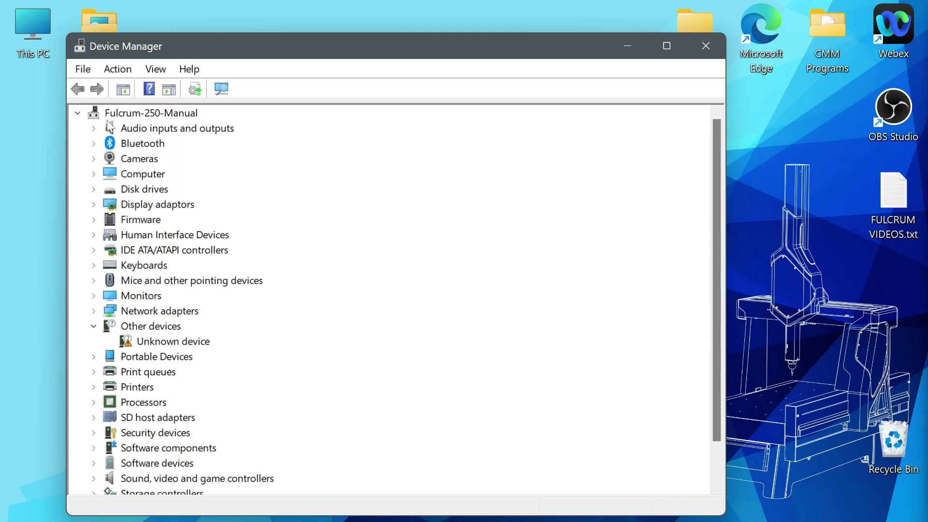
left_click(154, 344)
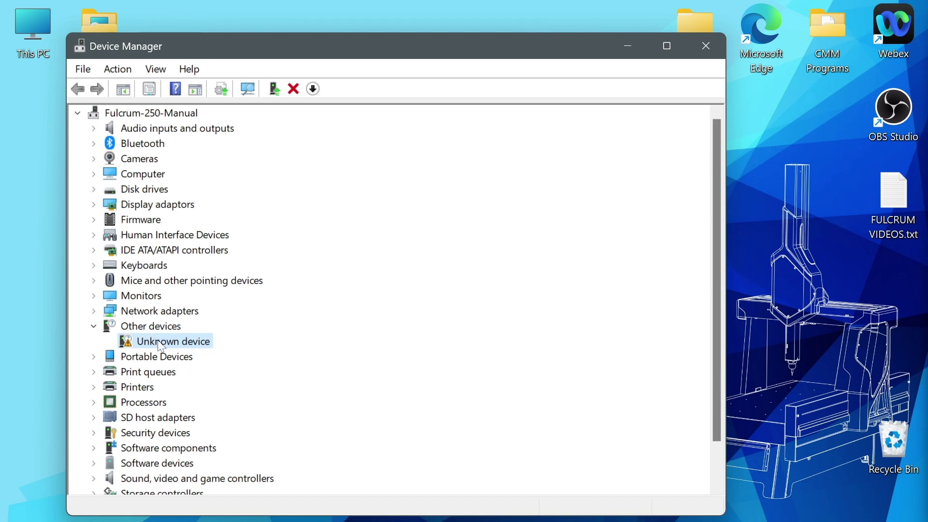
right_click(161, 346)
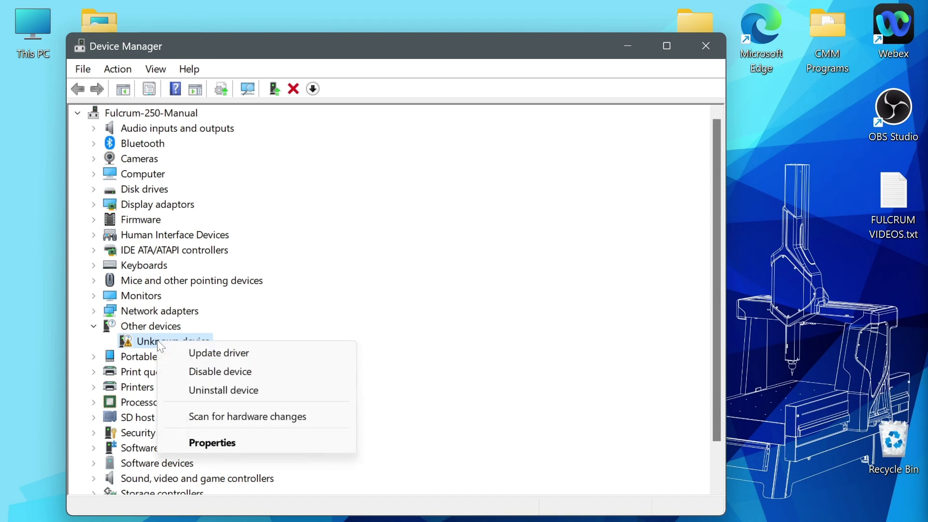
left_click(235, 352)
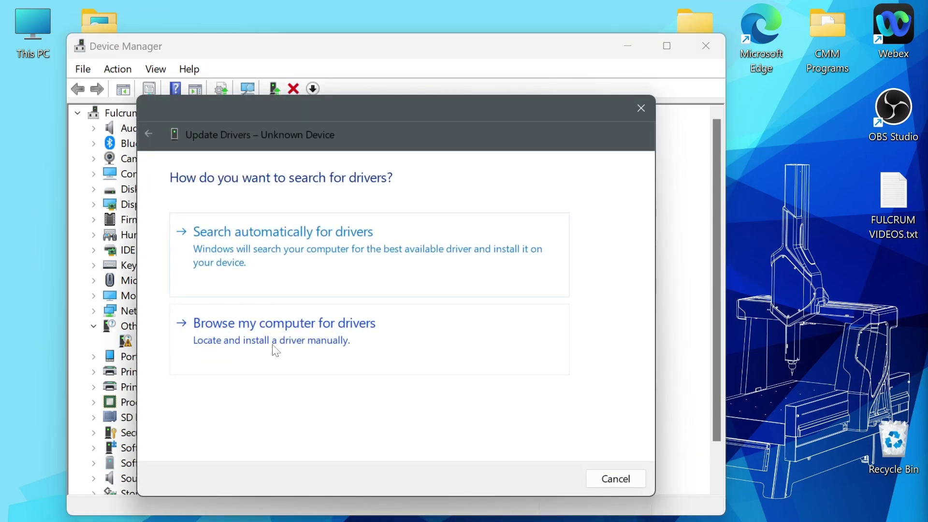
left_click(320, 340)
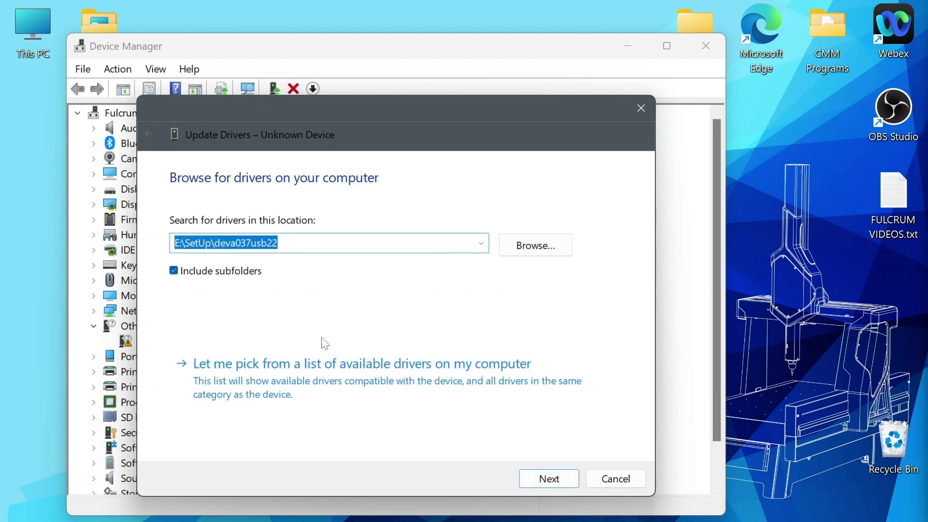
Install the unknown device's driver from the deva037usb22 folder inside Fulcrum Software & Drivers on the Desktop.
left_click(536, 244)
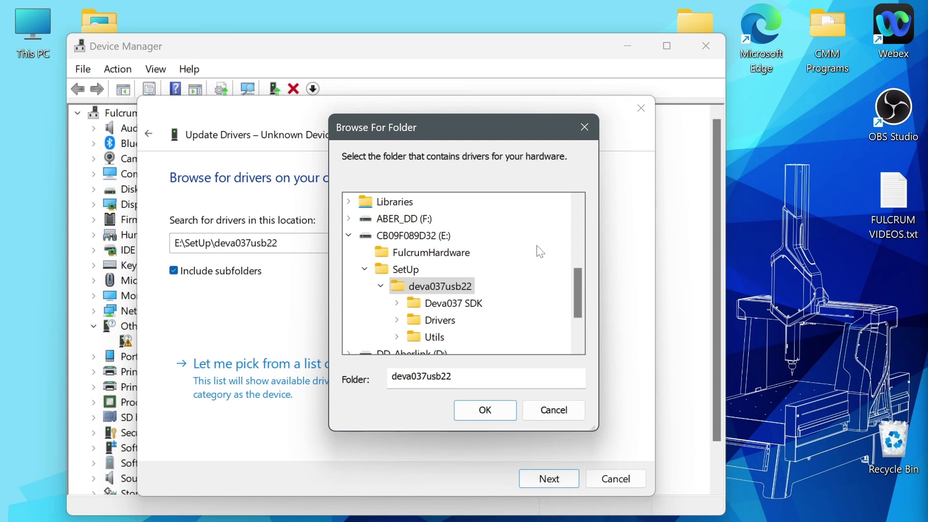
left_click_drag(579, 289, 571, 223)
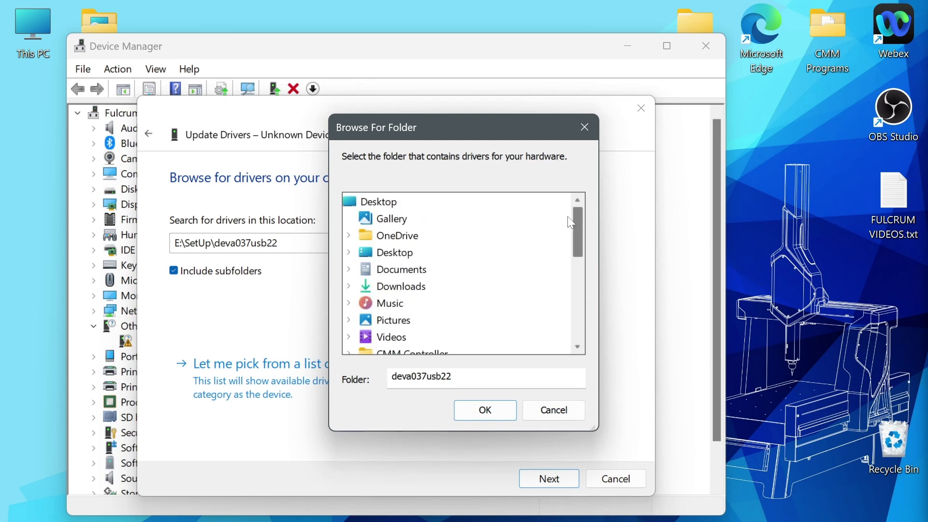
left_click(394, 252)
left_click(466, 288)
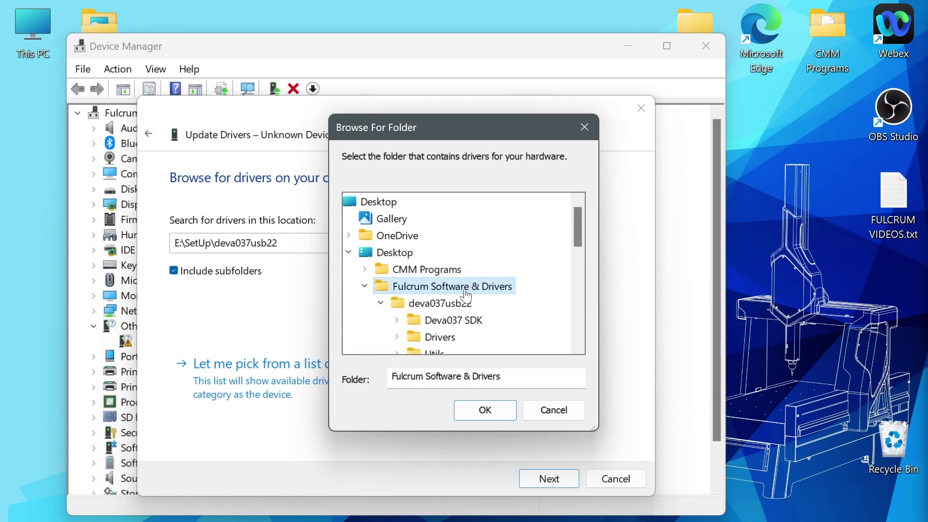
left_click(451, 304)
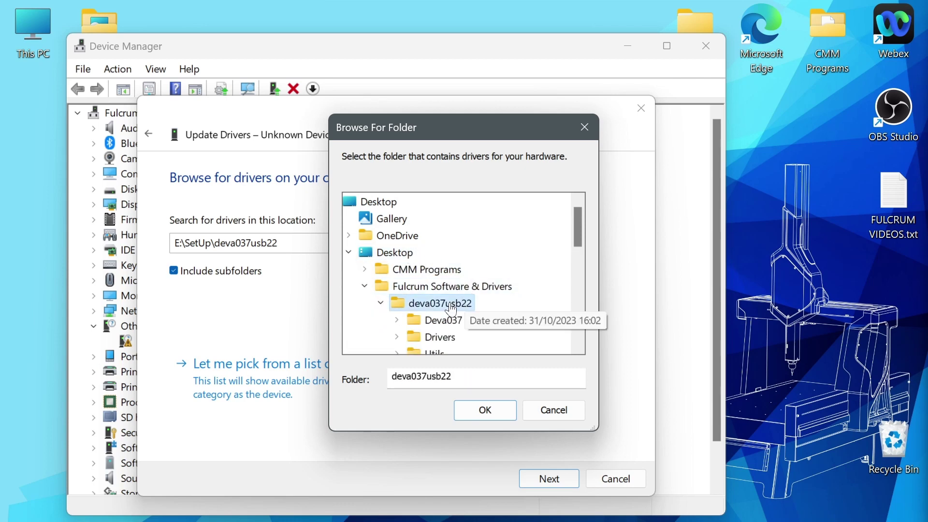
left_click(497, 411)
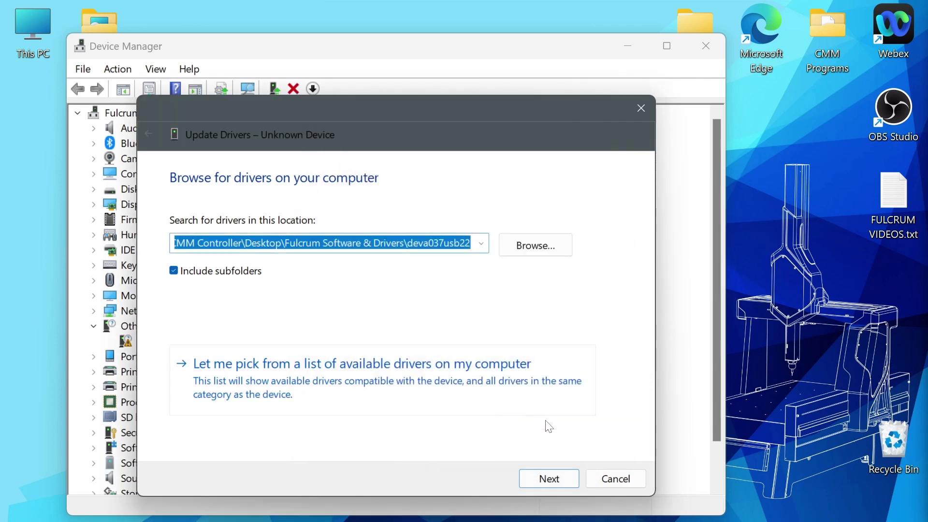
left_click(553, 478)
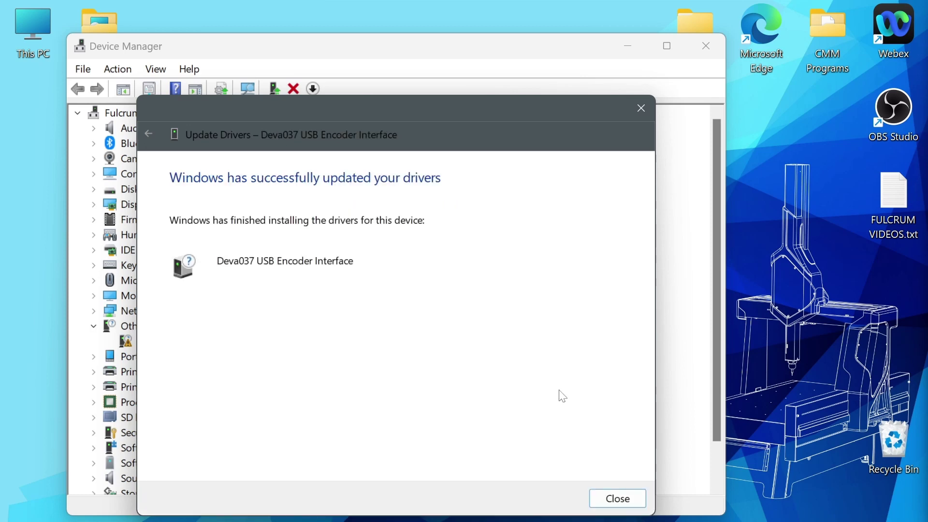
left_click(618, 498)
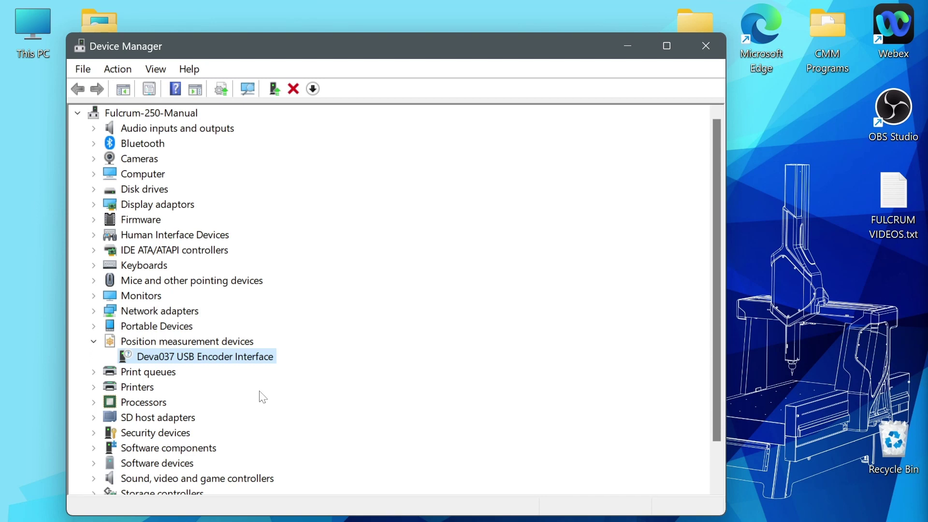
left_click(152, 343)
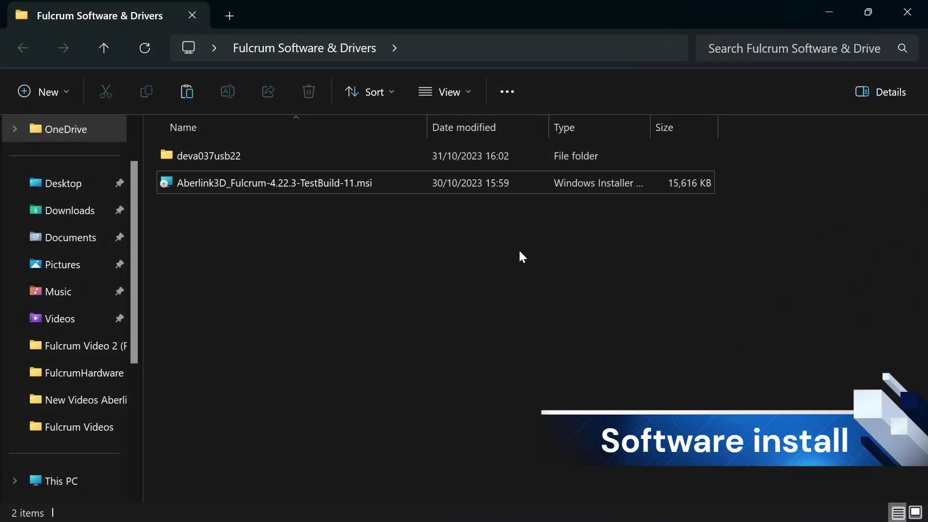
Install Aberlink3D (Fulcrum) v4 from Aberlink3D_Fulcrum-4.22.3-TestBuild-11.msi to the default destination folder, and minimise the folder window.
left_click(344, 188)
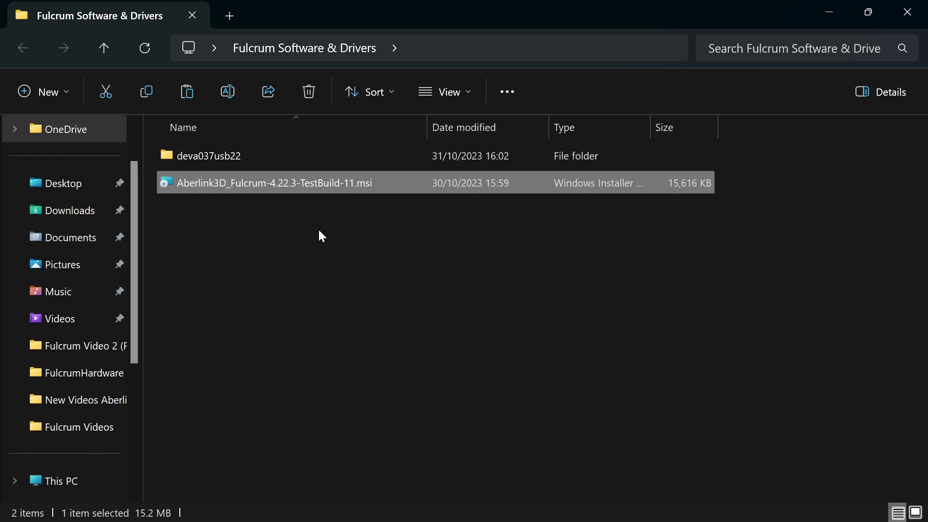
double_click(302, 186)
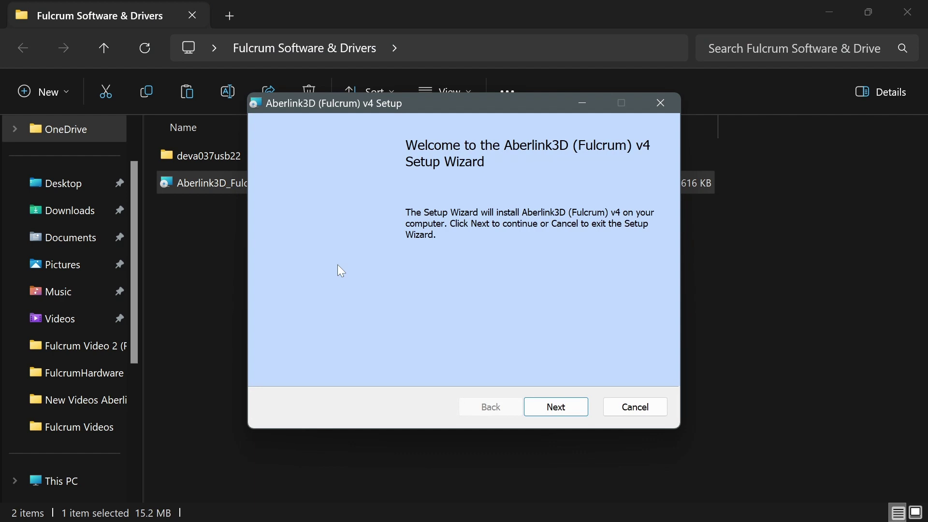
left_click(571, 409)
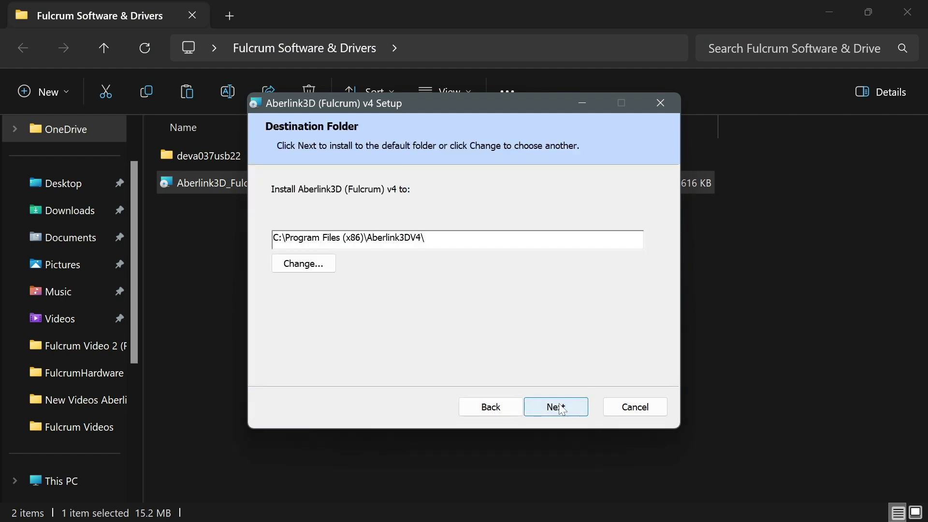
left_click(561, 408)
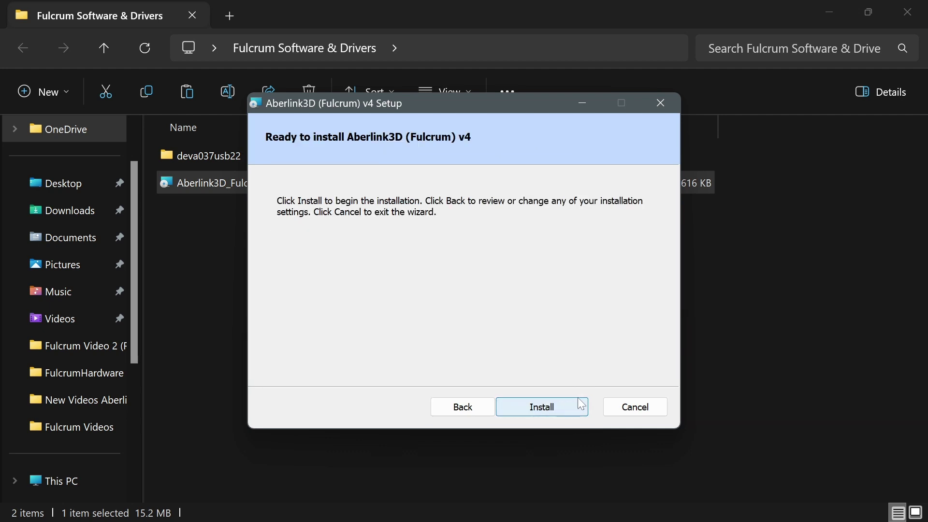
left_click(568, 405)
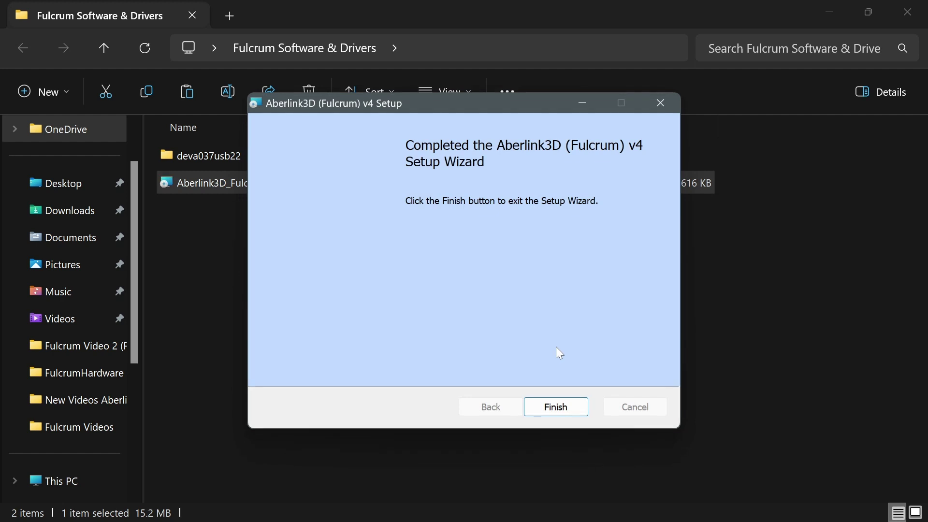
left_click(575, 404)
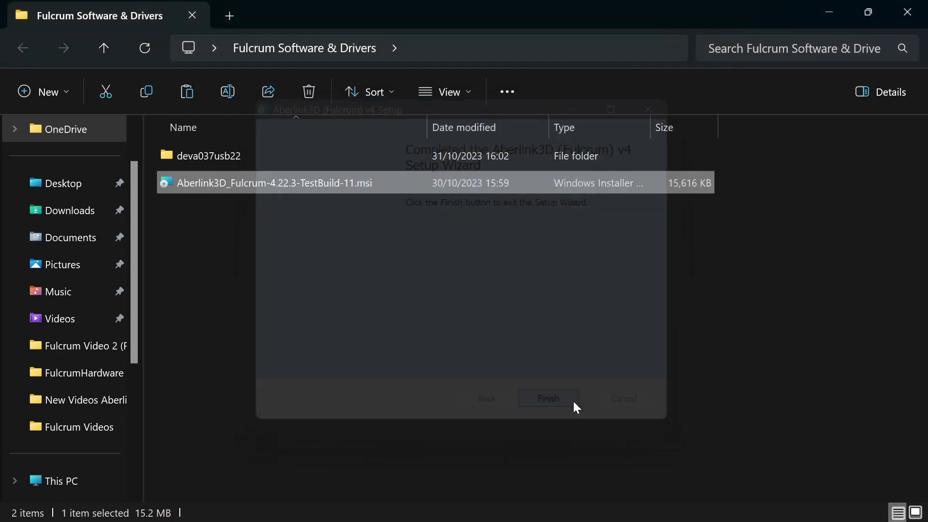
left_click(828, 12)
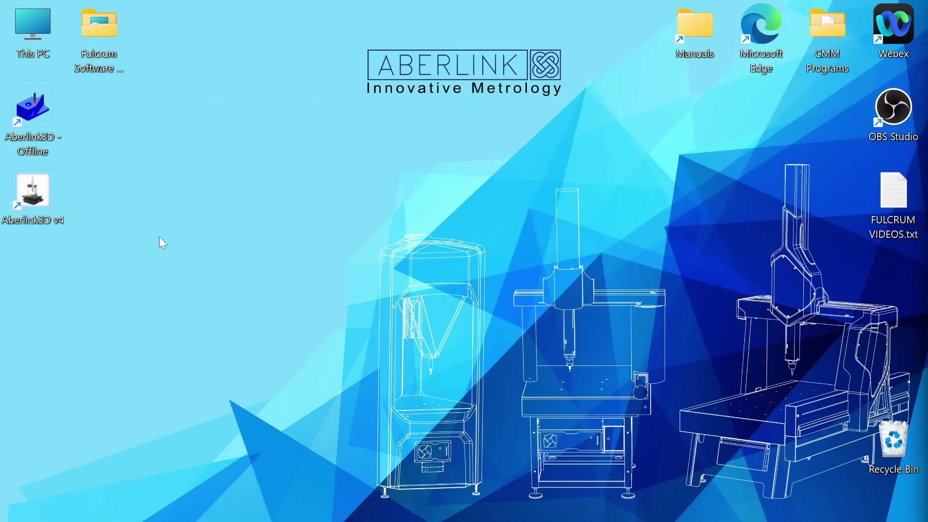
Move the Aberlink3D v4 and Aberlink3D - Offline desktop shortcuts side by side, just left of the wallpaper's Aberlink logo.
left_click_drag(42, 195, 212, 59)
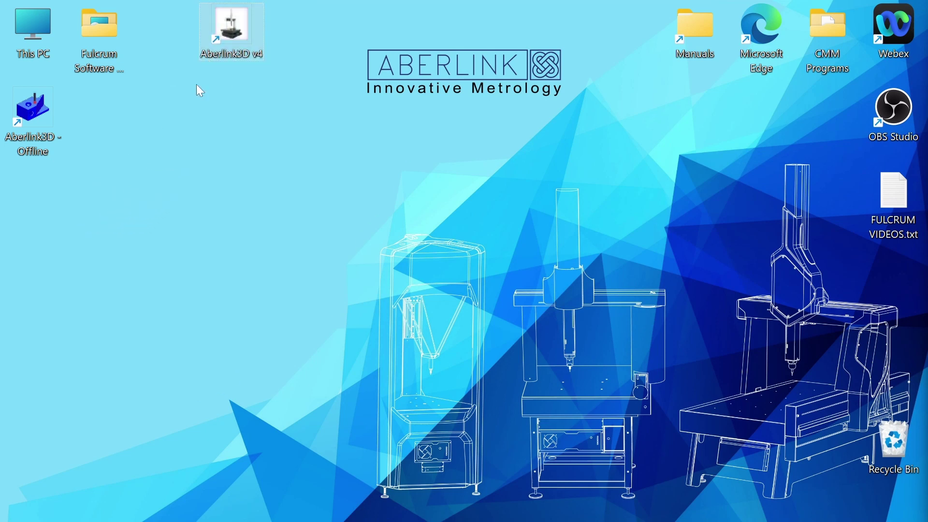
left_click_drag(42, 119, 300, 49)
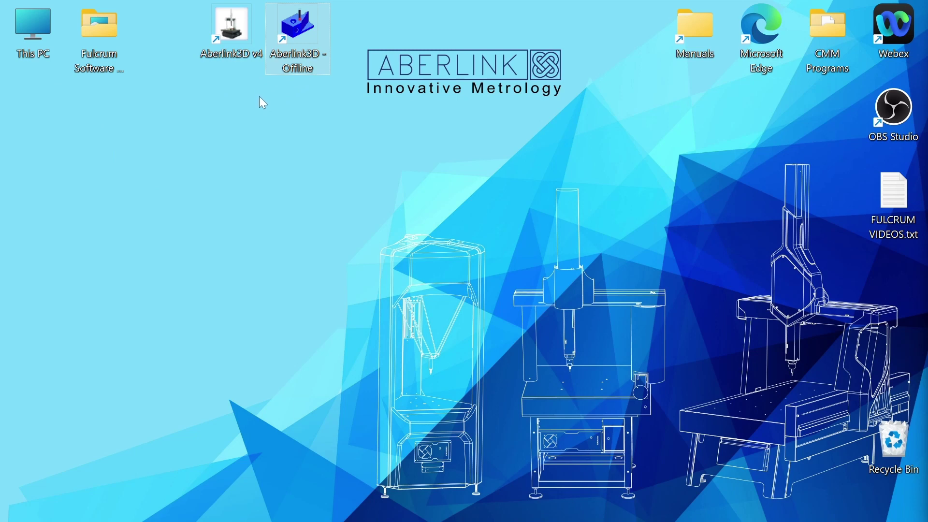
left_click(234, 38)
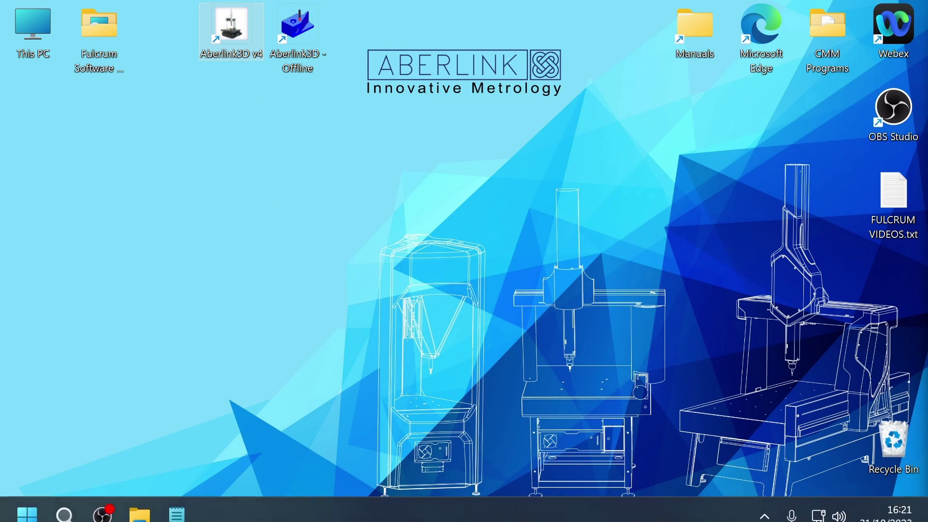
left_click(27, 503)
left_click(490, 442)
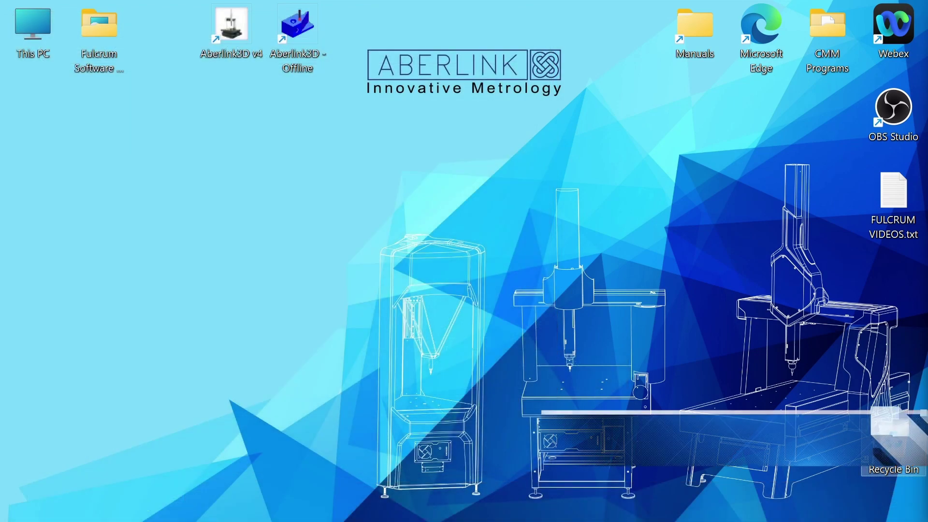
Launch Aberlink3D v4 and open the Probe Manager from the Minimal Form configuration settings.
double_click(232, 27)
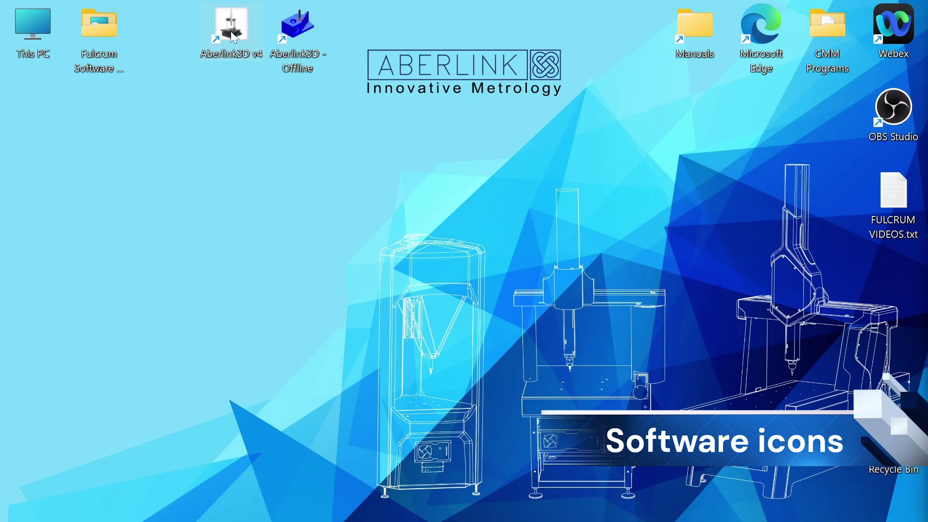
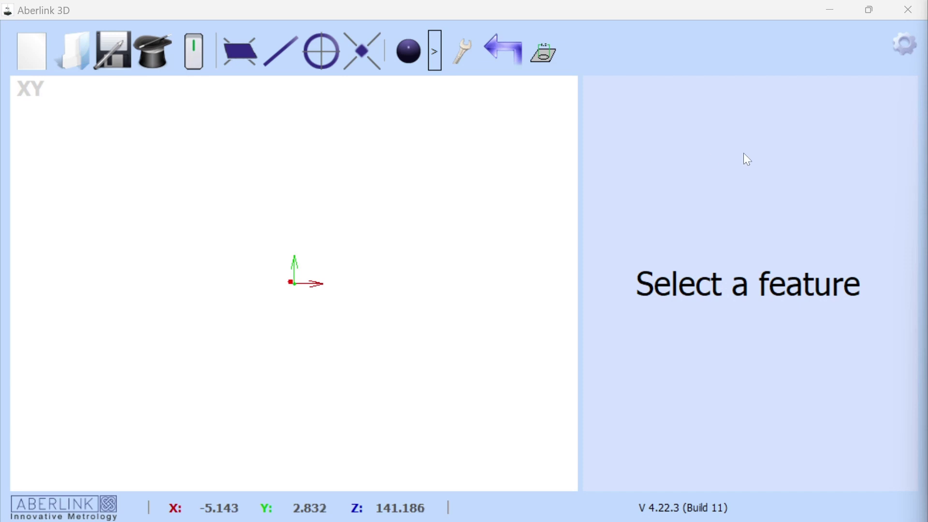
left_click(901, 42)
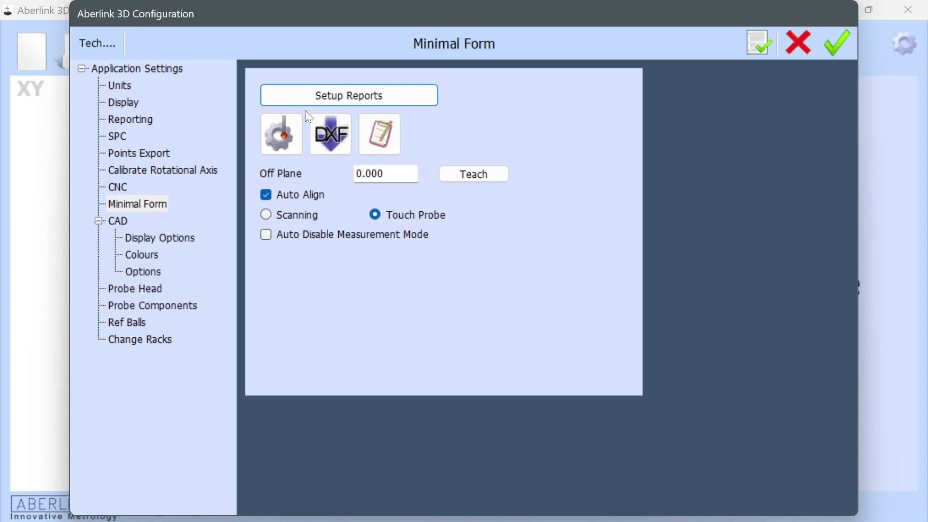
left_click(282, 135)
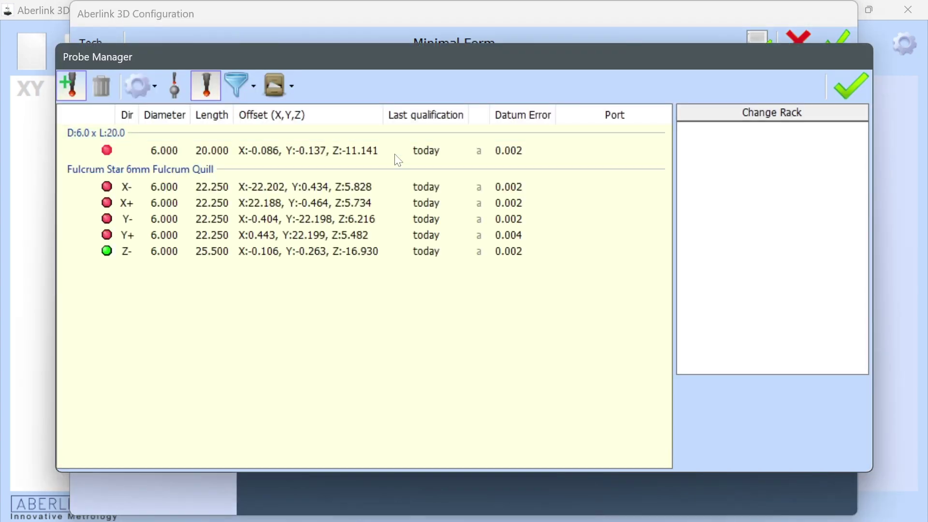
left_click_drag(367, 66, 348, 56)
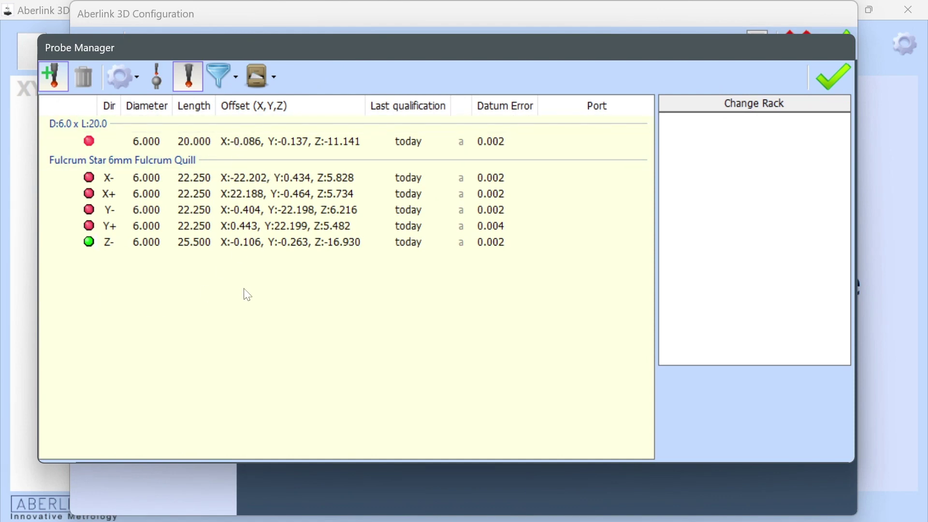
Delete all existing probes in the Probe Manager, both the D:6.0 x L:20.0 and the Fulcrum Star 6mm entries.
left_click_drag(254, 292, 139, 146)
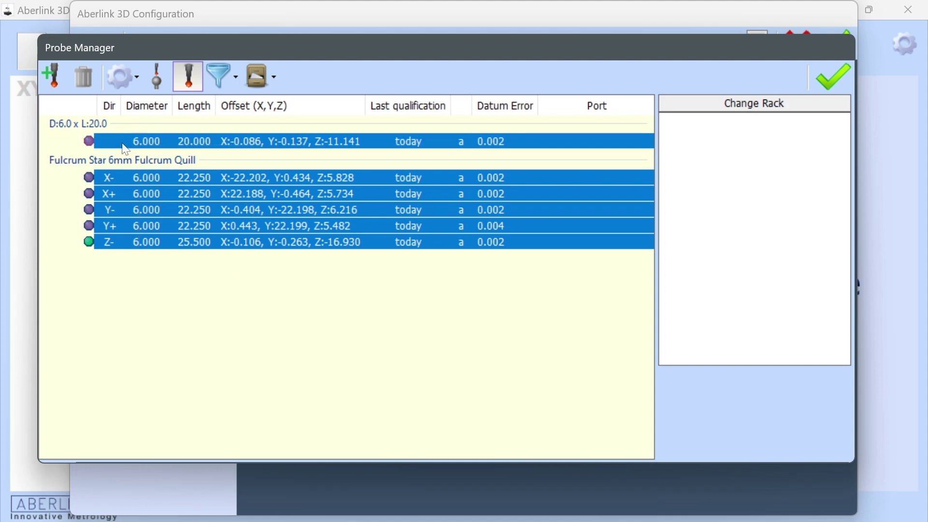
left_click(84, 75)
left_click(426, 290)
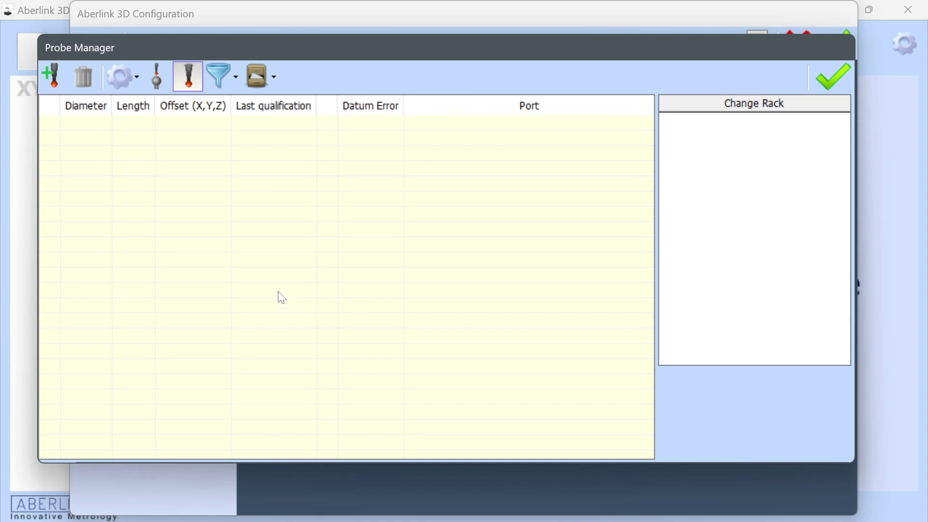
Build a new probe from the D:6.0 x L:20.0 stylus on the Fulcrum Quill and set it as active.
left_click(53, 77)
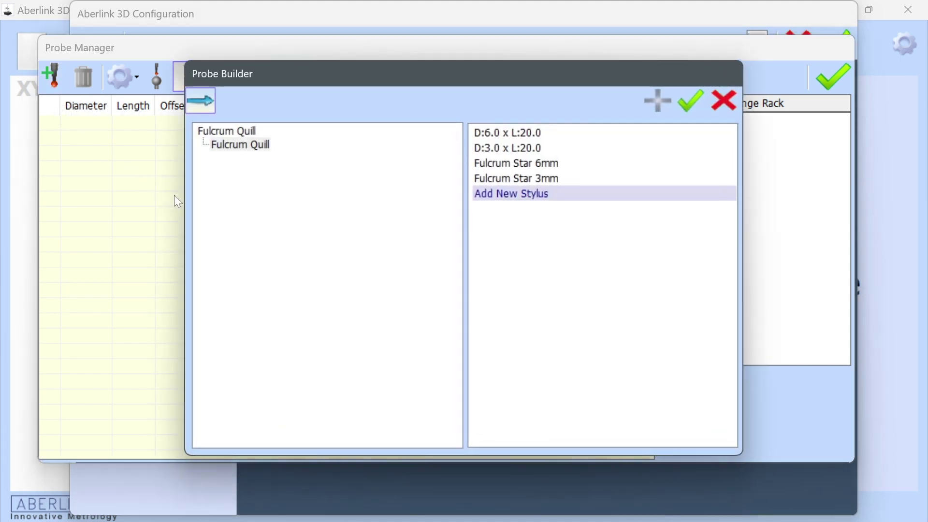
left_click_drag(294, 82, 247, 87)
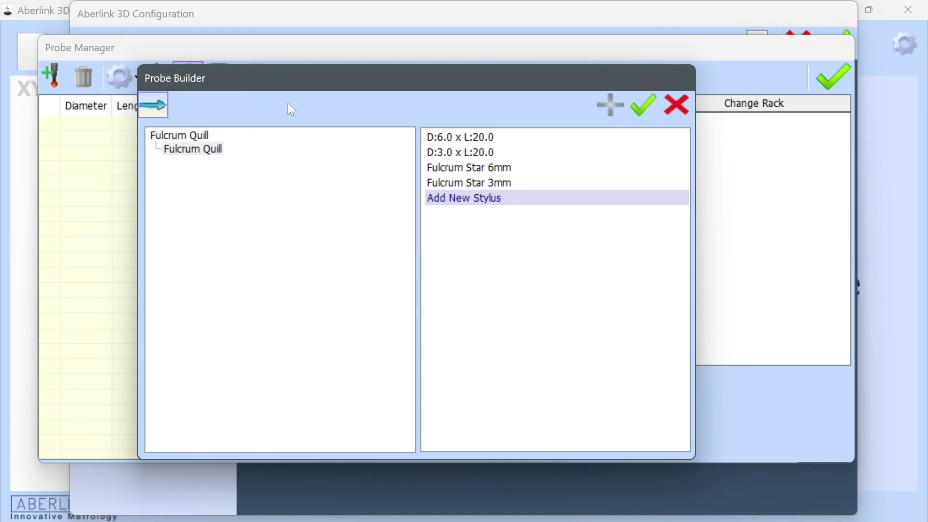
double_click(483, 138)
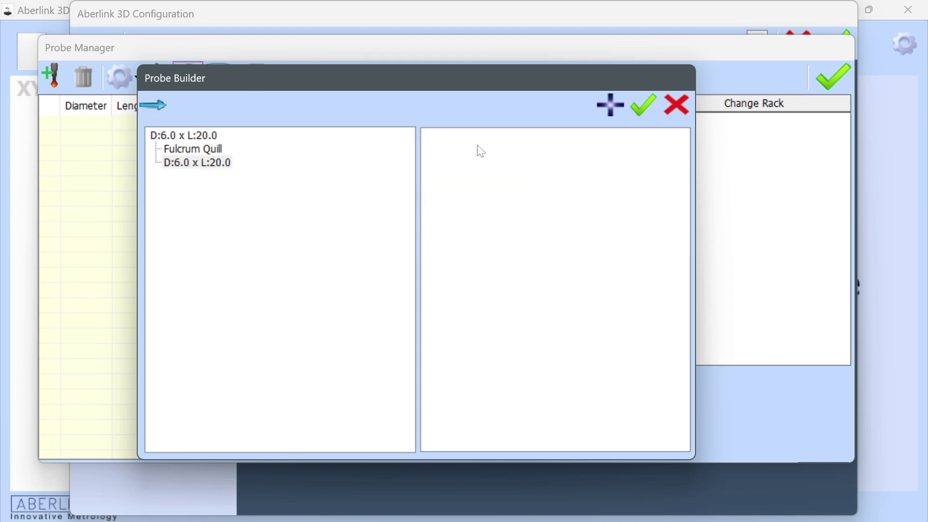
left_click(639, 108)
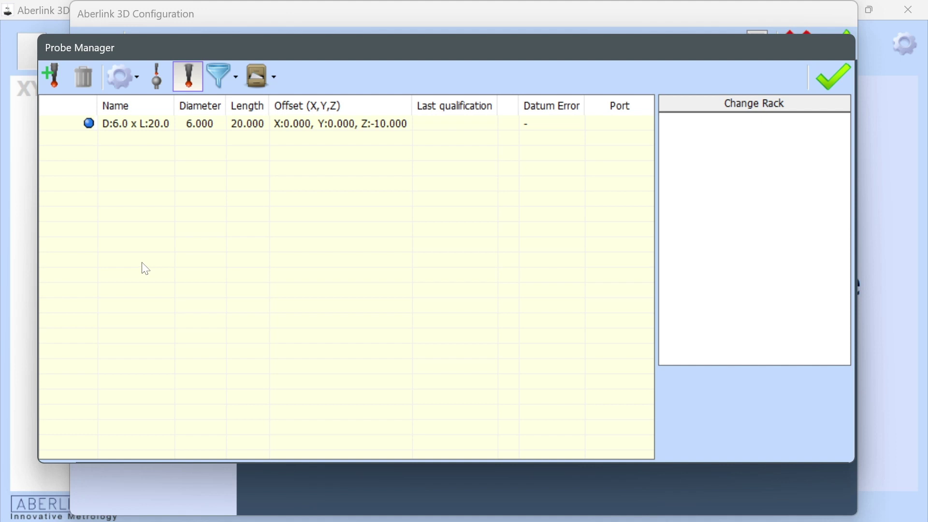
right_click(154, 130)
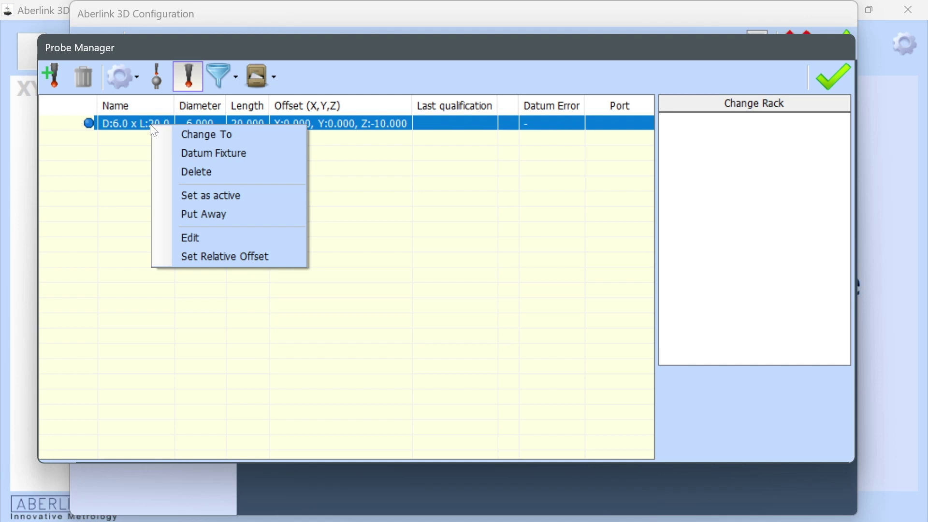
left_click(222, 196)
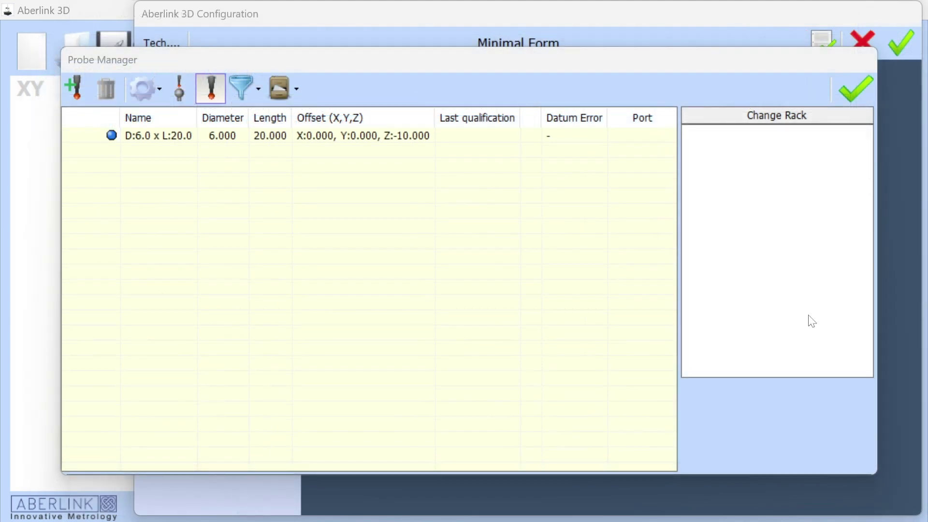
Qualify the D:6.0 x L:20.0 probe on the datum fixture, and widen the Offset (X,Y,Z) column.
right_click(171, 138)
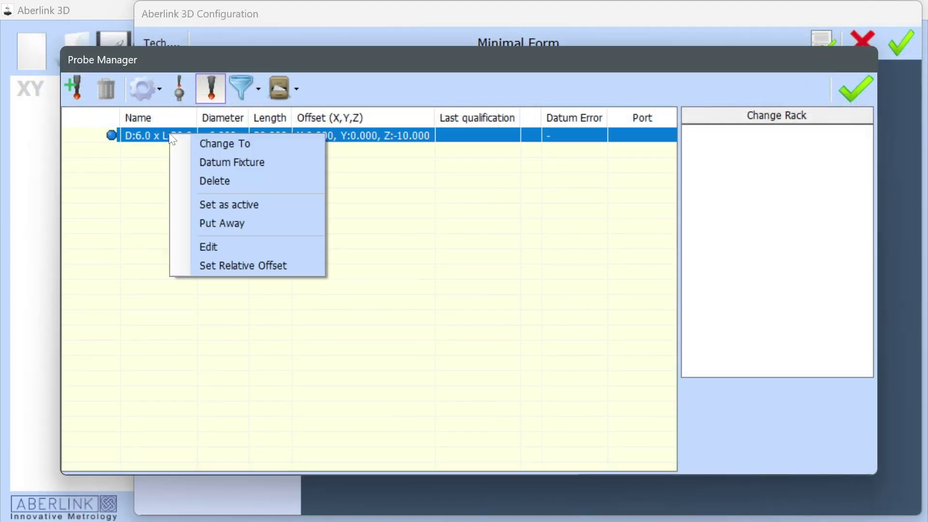
left_click(283, 162)
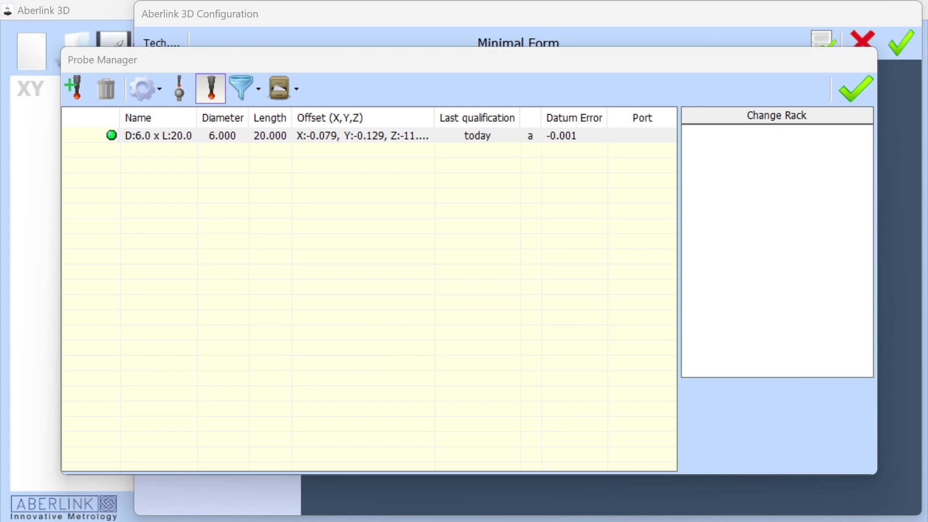
left_click_drag(435, 118, 462, 118)
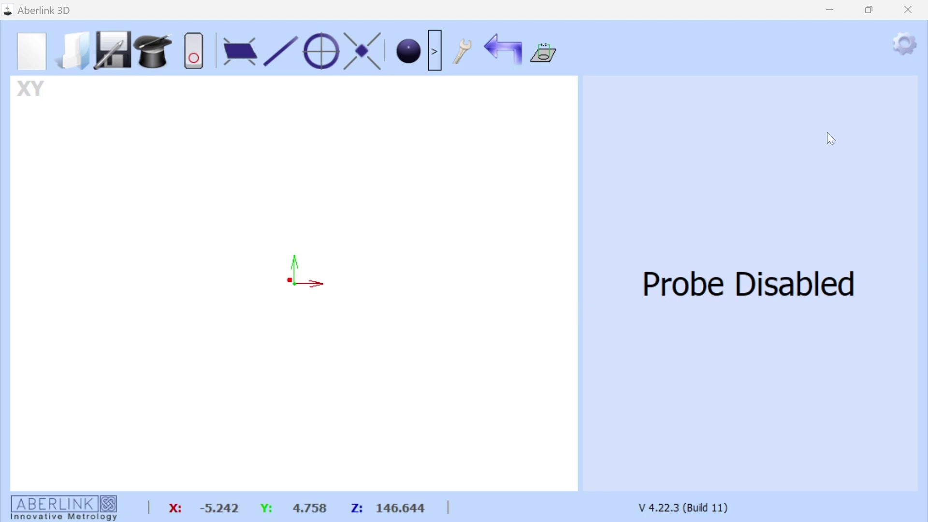
Reopen the Probe Manager from the Minimal Form settings and build a Fulcrum Star 6mm probe on the Fulcrum Quill.
left_click(903, 48)
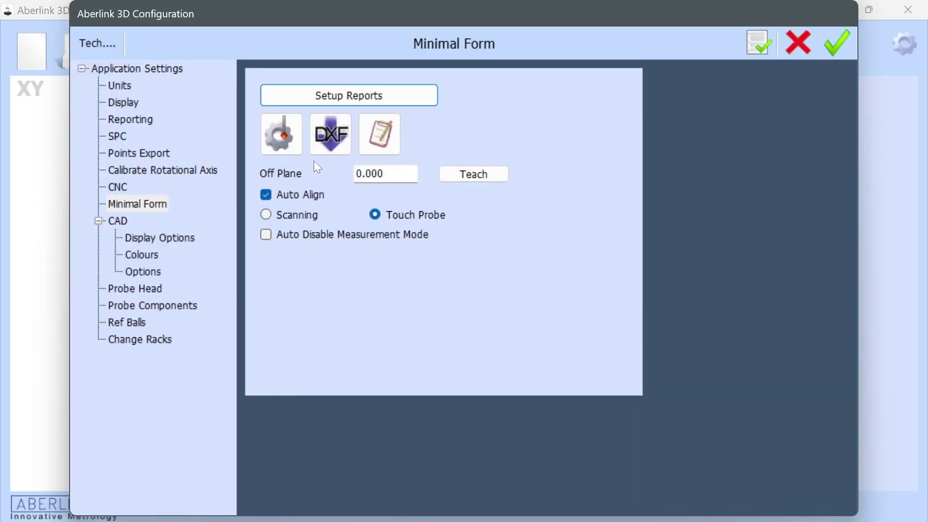
left_click(282, 134)
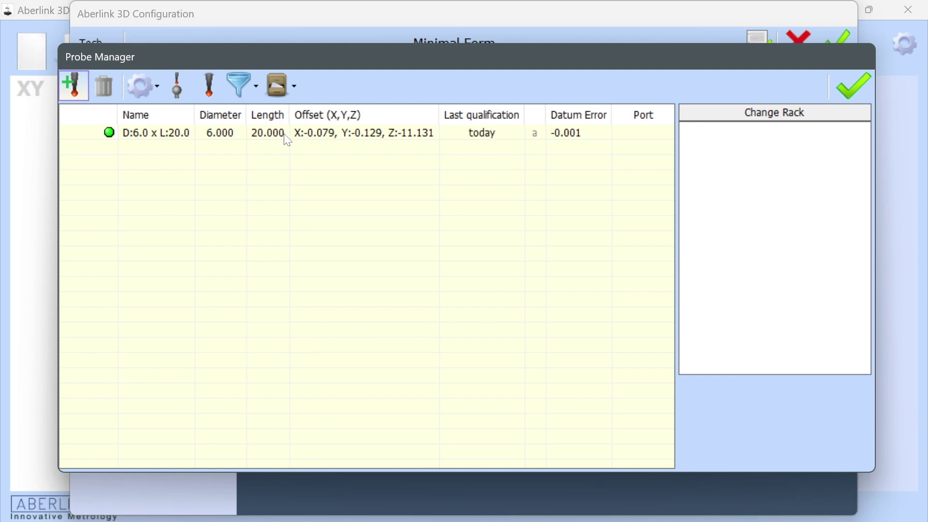
left_click(78, 81)
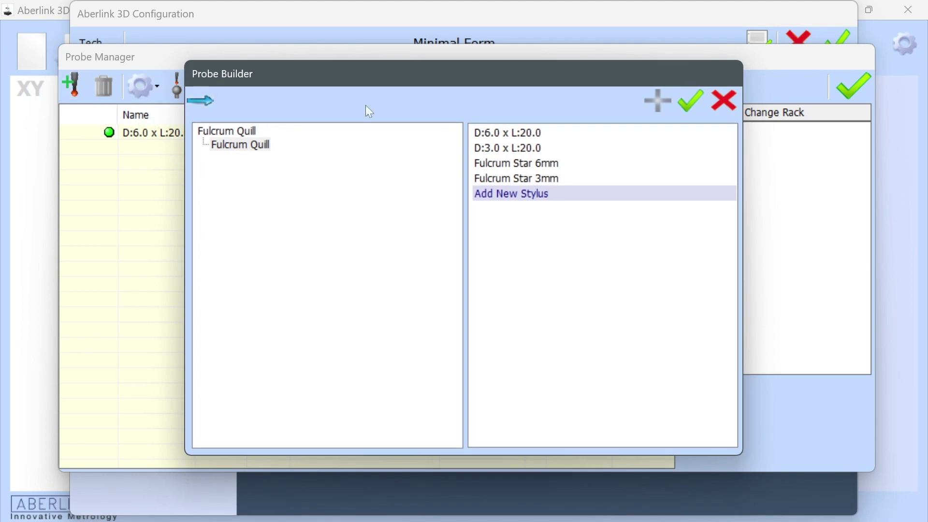
left_click_drag(371, 79, 354, 61)
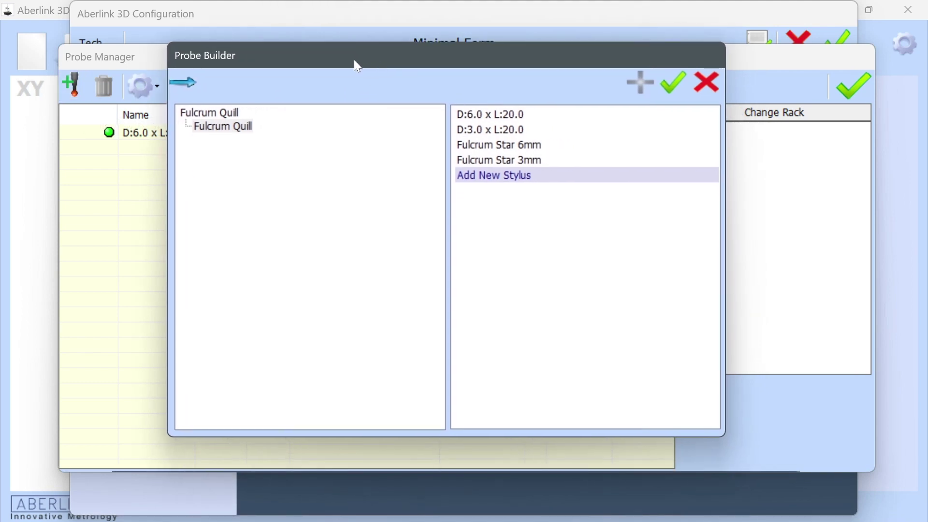
double_click(523, 145)
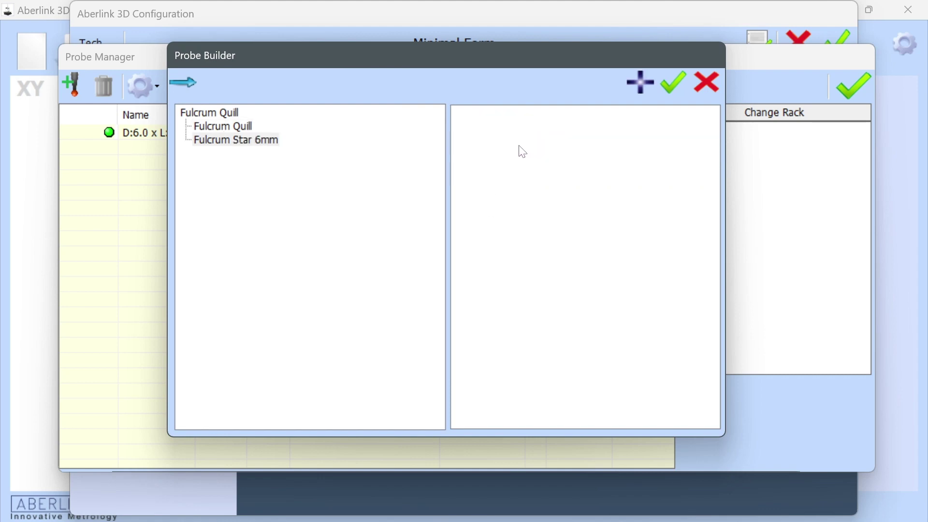
left_click(674, 84)
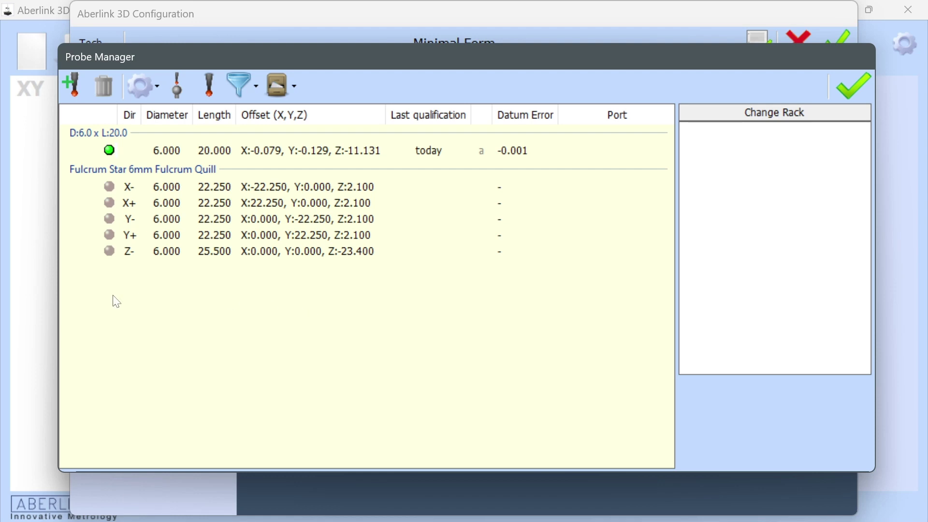
Set the Z- stylus of the Fulcrum Star 6mm probe as active.
left_click(157, 252)
right_click(157, 250)
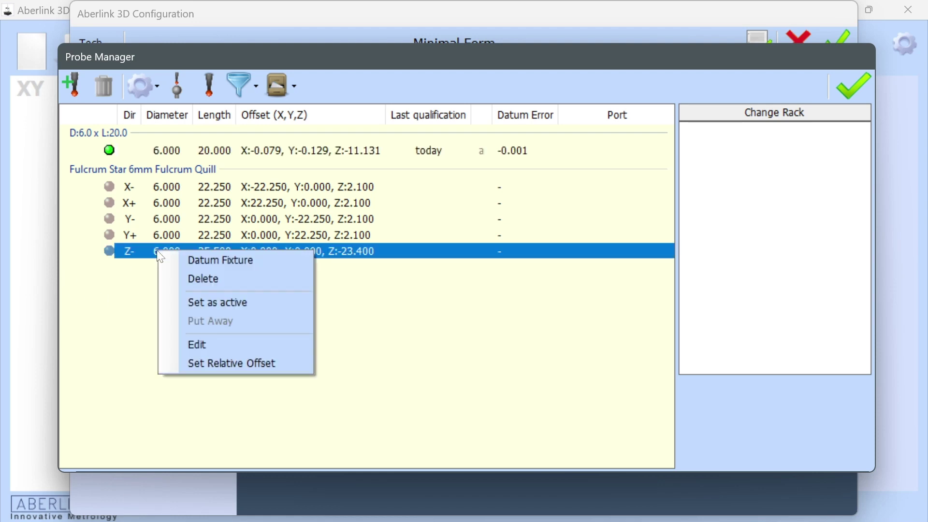
left_click(280, 304)
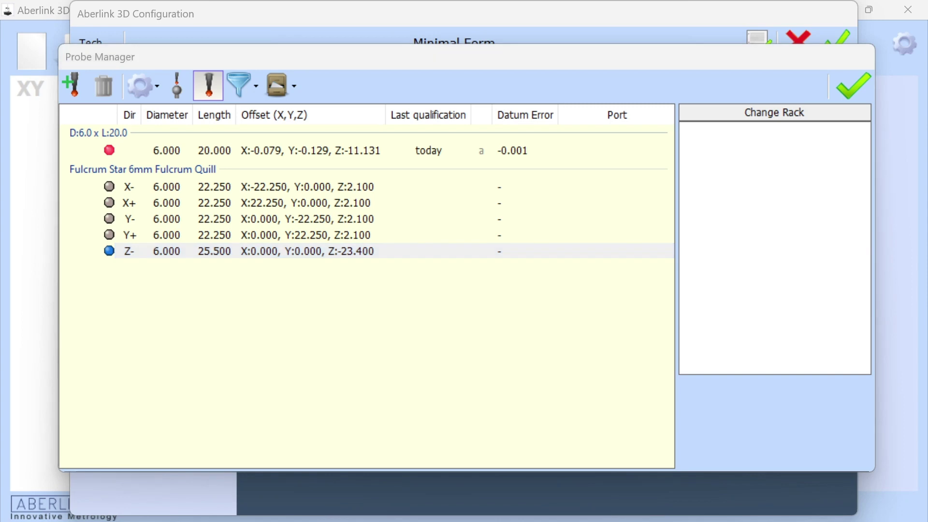
Start the datum fixture routine for the star probe's Z- stylus and move the Fulcrum Datum window over the Probe Manager.
right_click(154, 257)
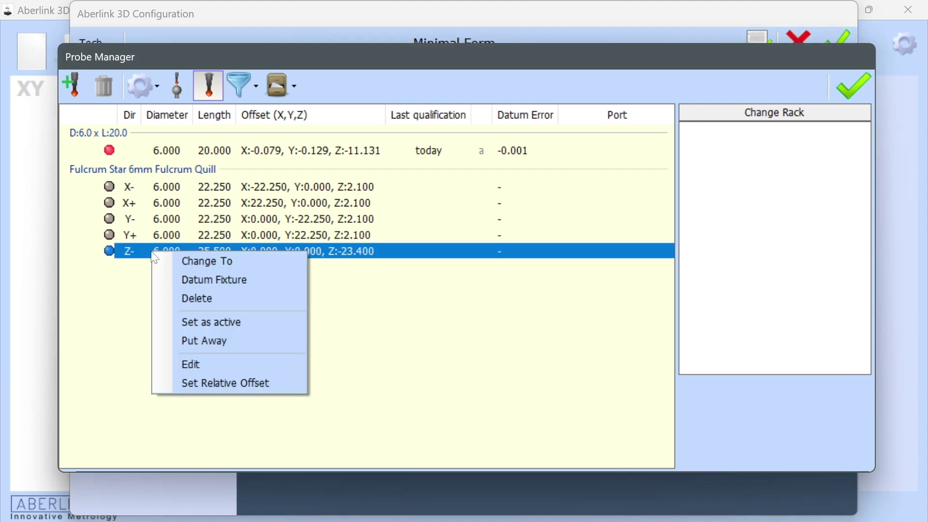
left_click(259, 283)
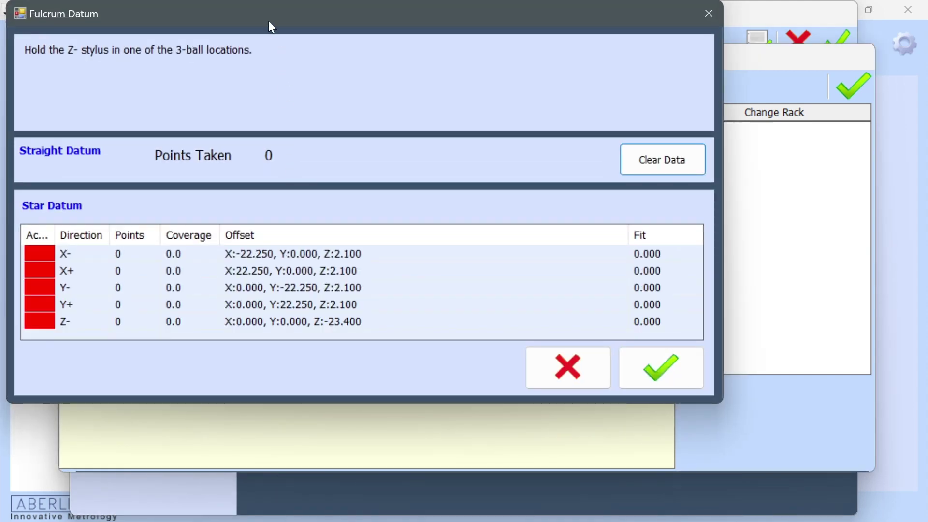
left_click_drag(271, 28, 332, 54)
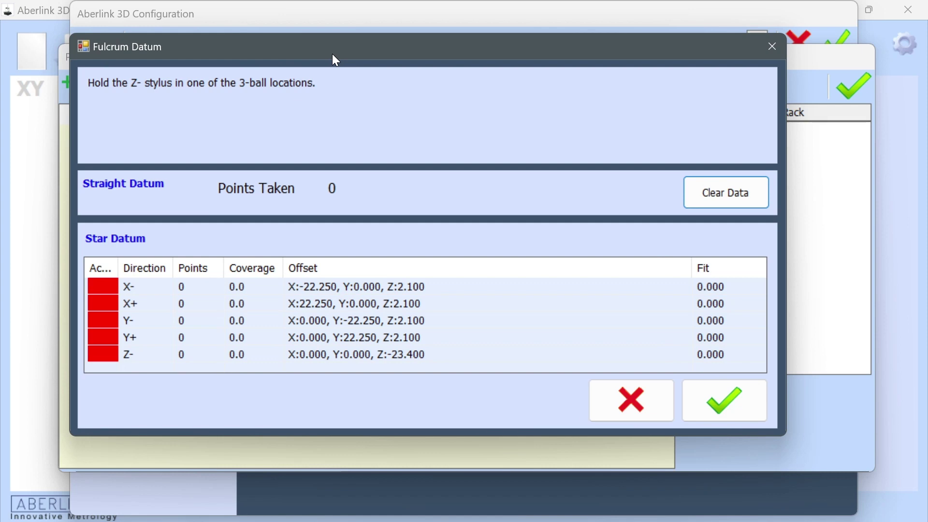
left_click_drag(332, 54, 333, 55)
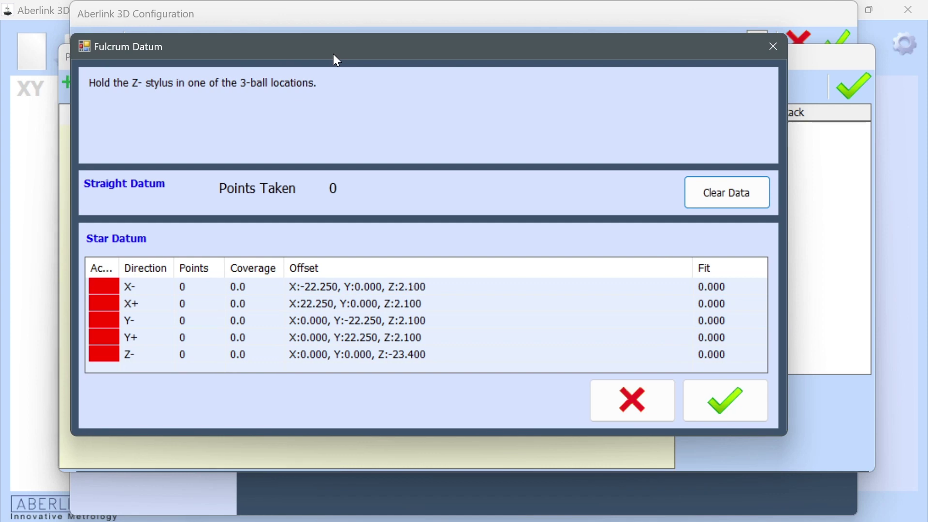